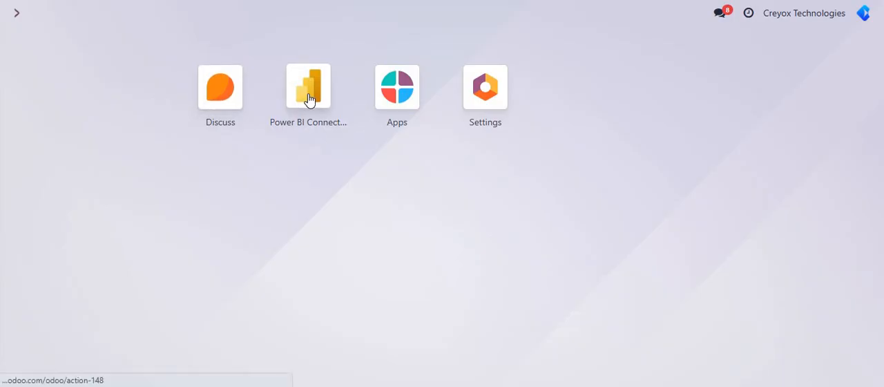
# Step: Open the power bi connection record in the Power BI Connector configurations and review its Azure AD credentials and access token section
pyautogui.click(309, 100)
pyautogui.click(377, 19)
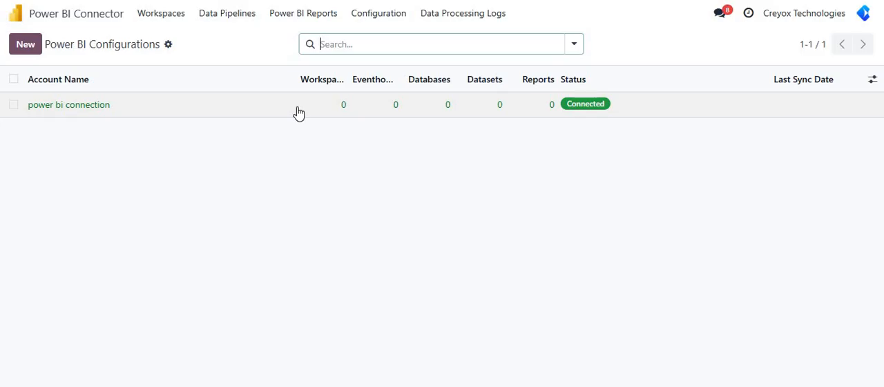
pyautogui.click(297, 113)
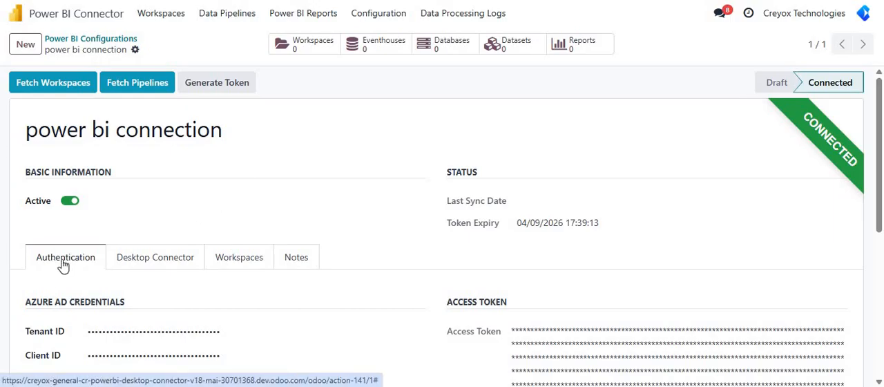
pyautogui.scroll(-1, 122, 266)
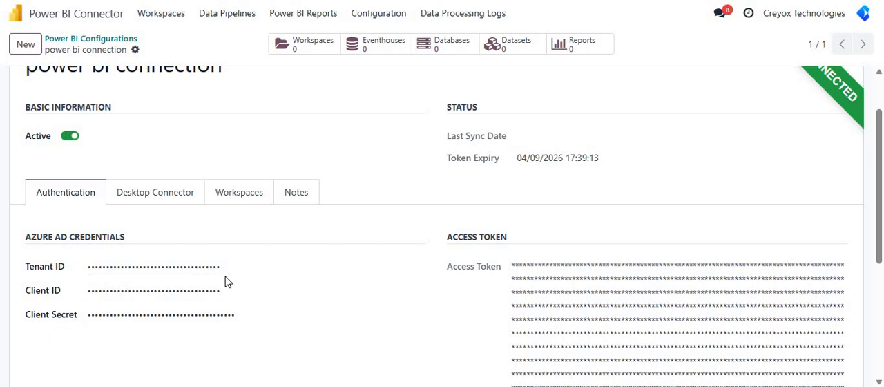
pyautogui.scroll(1, 228, 282)
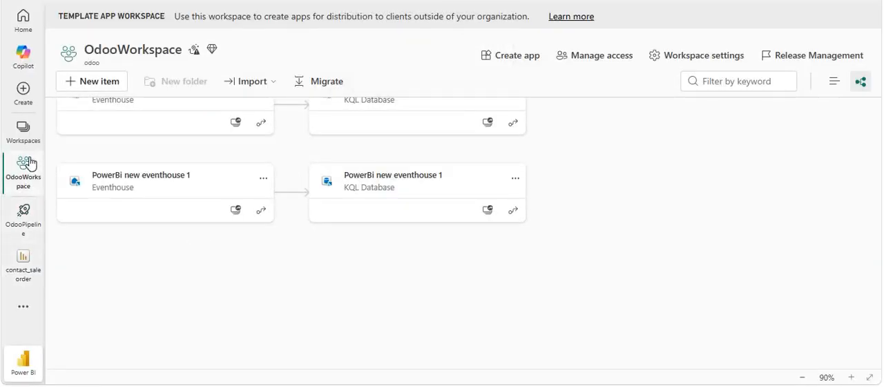
# Step: View the workspace list in Power BI, return to Odoo and fetch the workspaces for the power bi connection
pyautogui.click(23, 131)
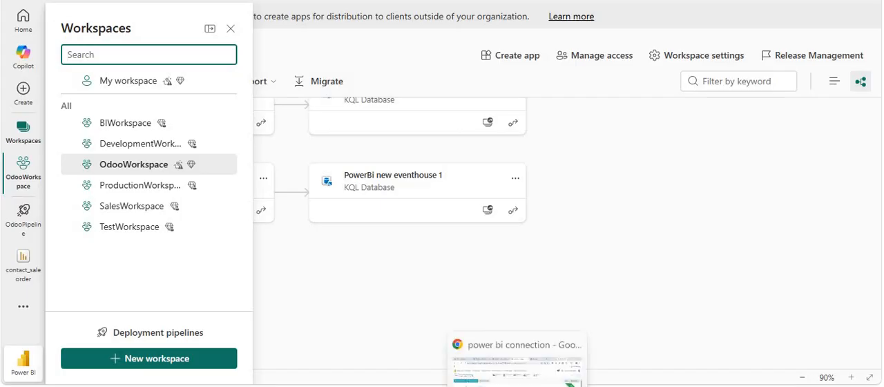
pyautogui.click(518, 355)
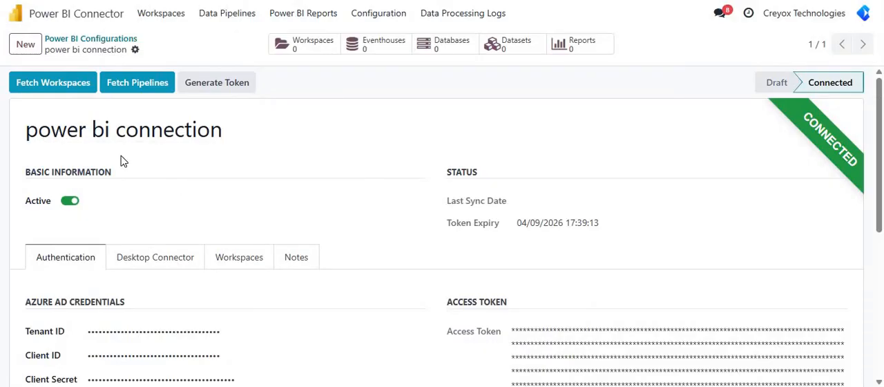
pyautogui.click(60, 87)
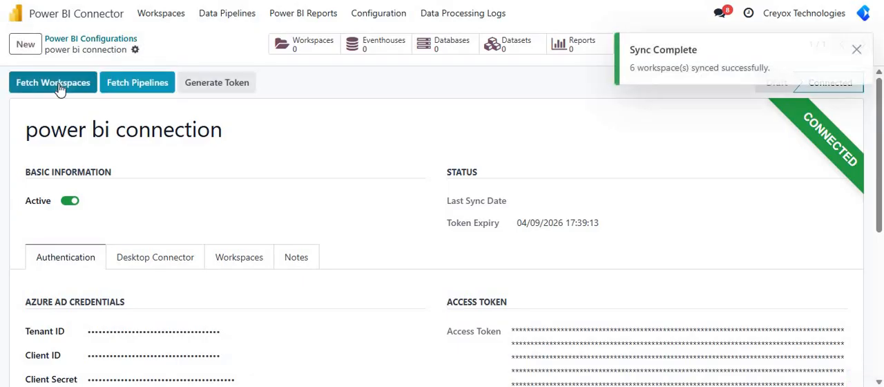
pyautogui.tripleClick(638, 67)
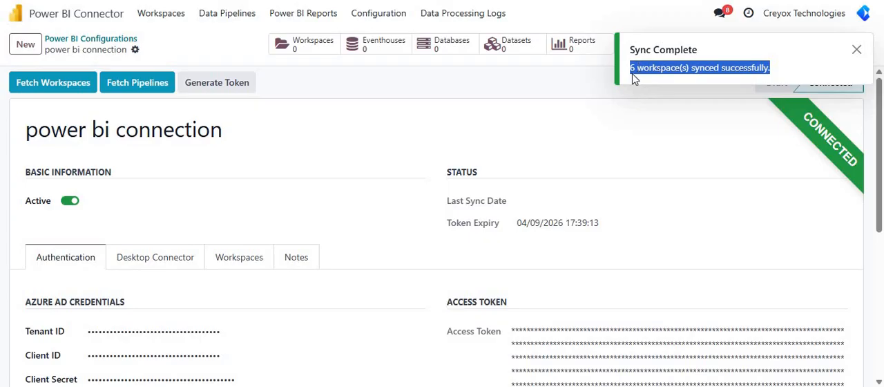
# Step: View the synced workspaces as a list and as cards, and open the OdooWorkspace record
pyautogui.click(176, 24)
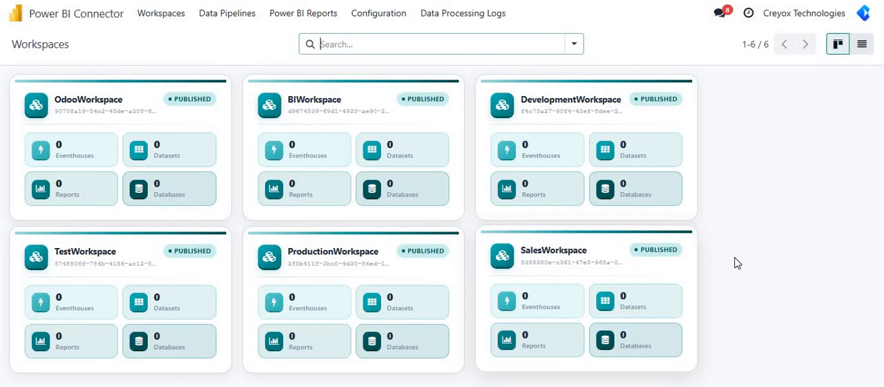
pyautogui.click(862, 44)
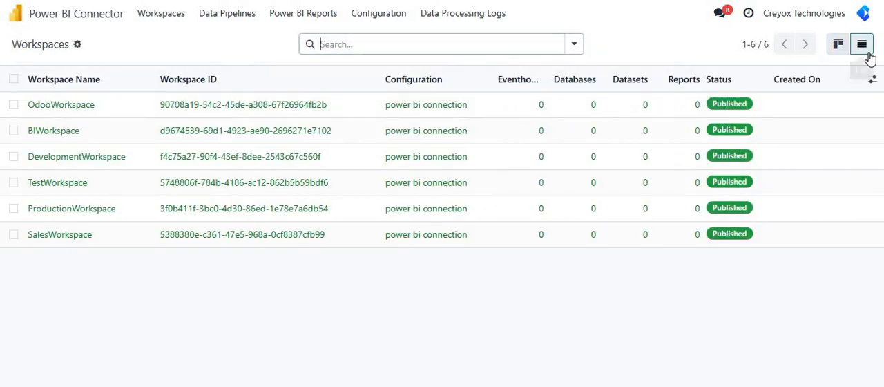
pyautogui.click(838, 45)
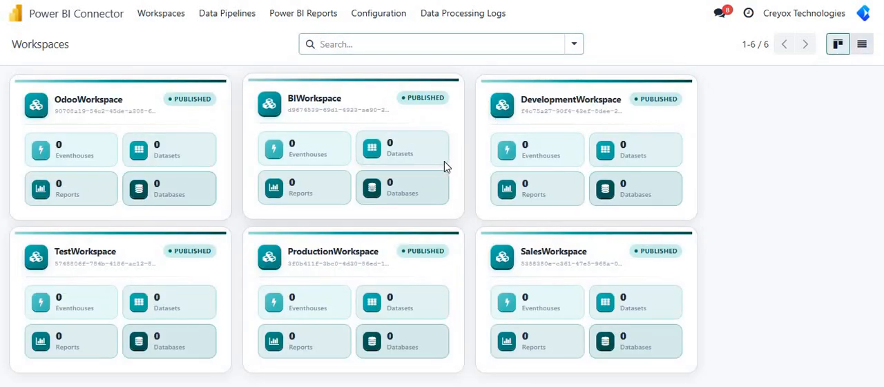
pyautogui.click(141, 160)
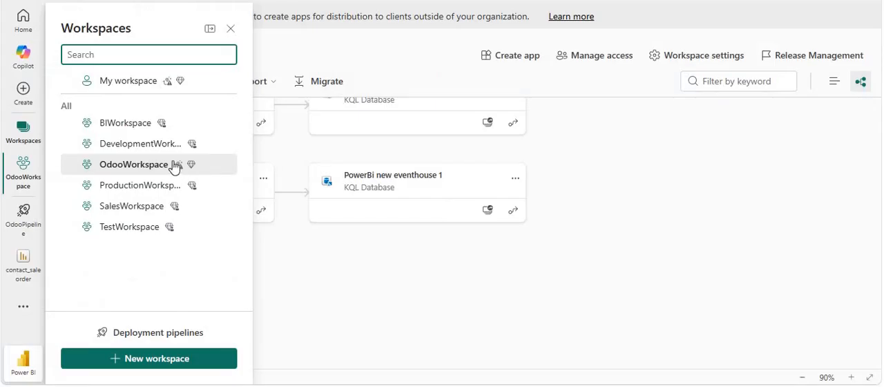
# Step: Switch to Power BI and examine the eventhouses, KQL databases, semantic models and reports in OdooWorkspace
pyautogui.click(142, 165)
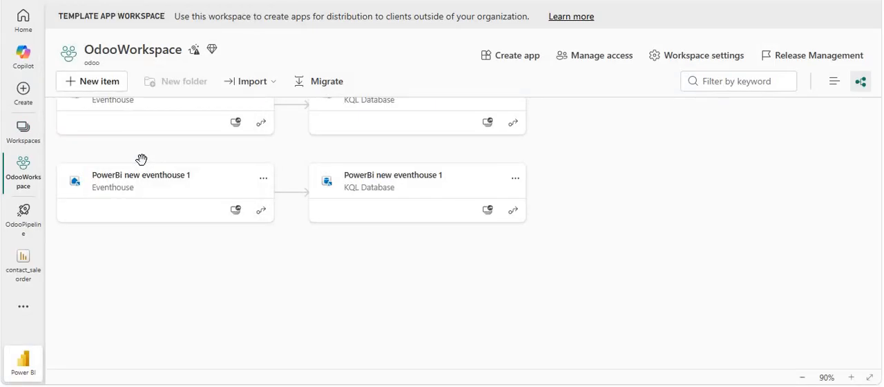
pyautogui.scroll(-10, 206, 194)
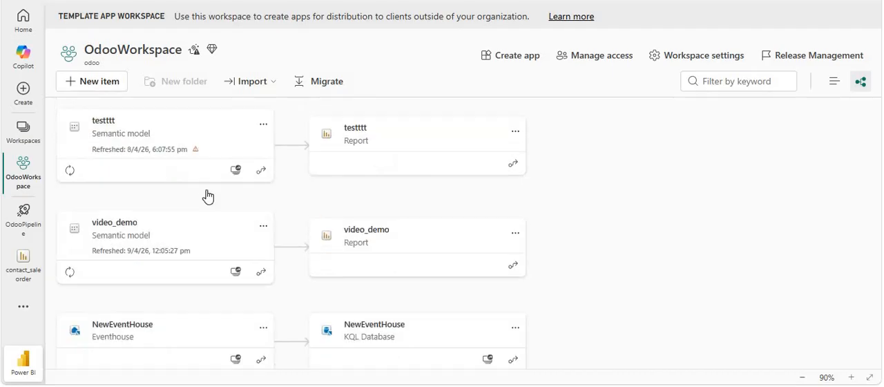
pyautogui.scroll(3, 206, 198)
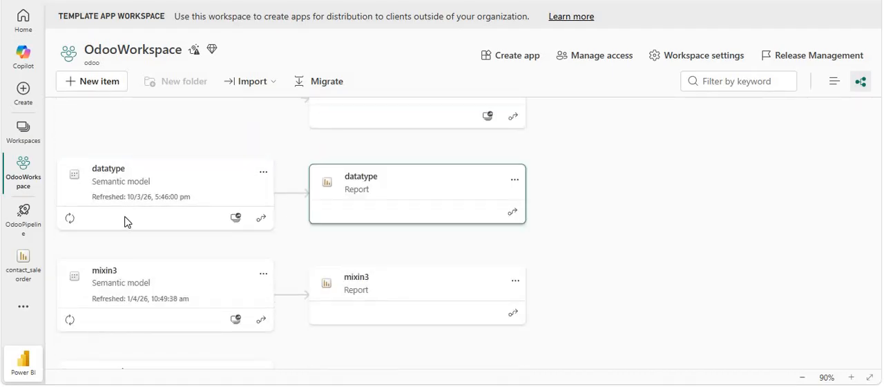
pyautogui.scroll(2, 138, 204)
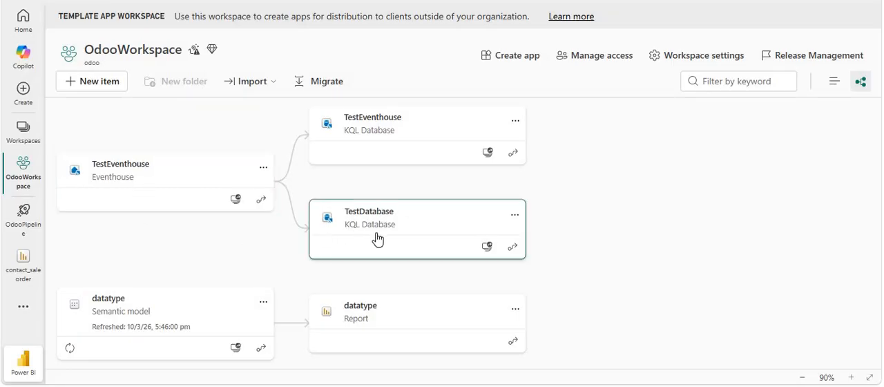
pyautogui.scroll(-1, 377, 239)
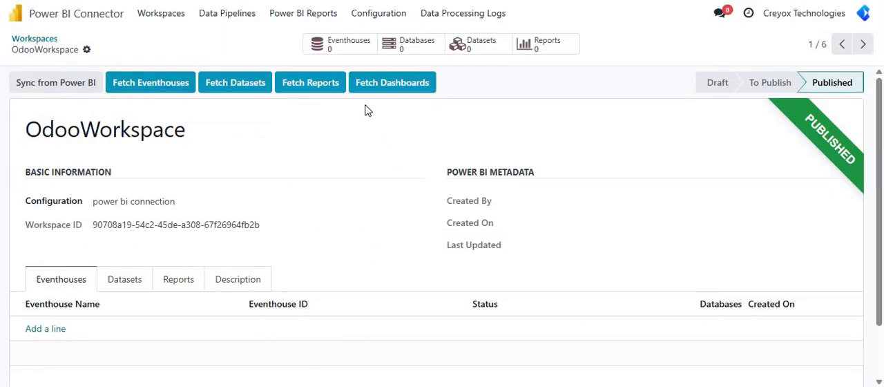
# Step: Fetch the eventhouses, datasets, reports and dashboards of OdooWorkspace into Odoo and reload the record
pyautogui.click(165, 83)
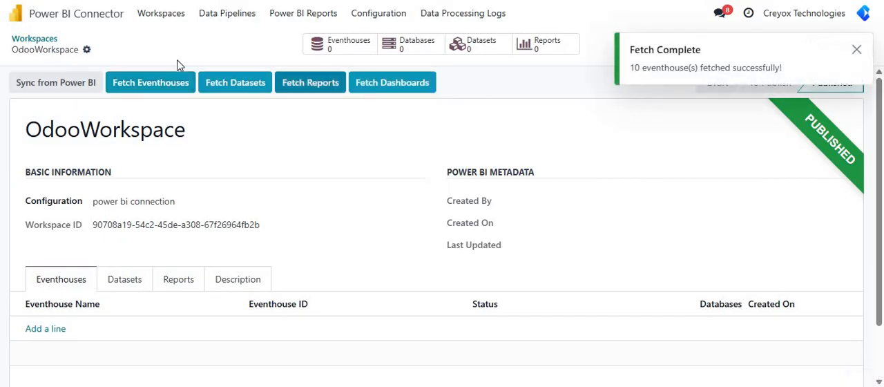
pyautogui.click(233, 85)
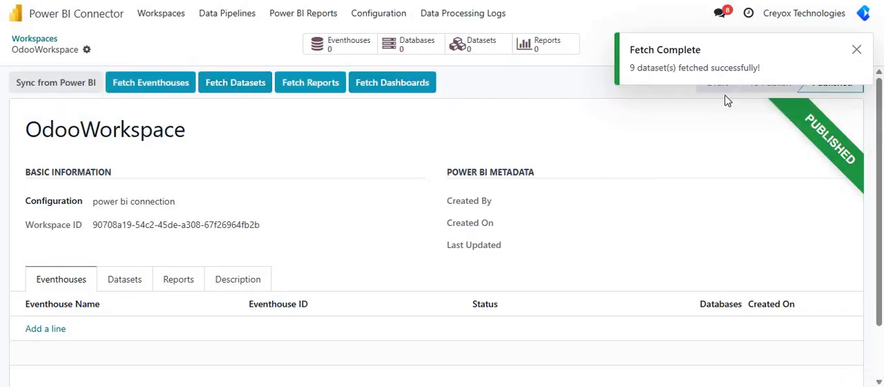
pyautogui.click(309, 81)
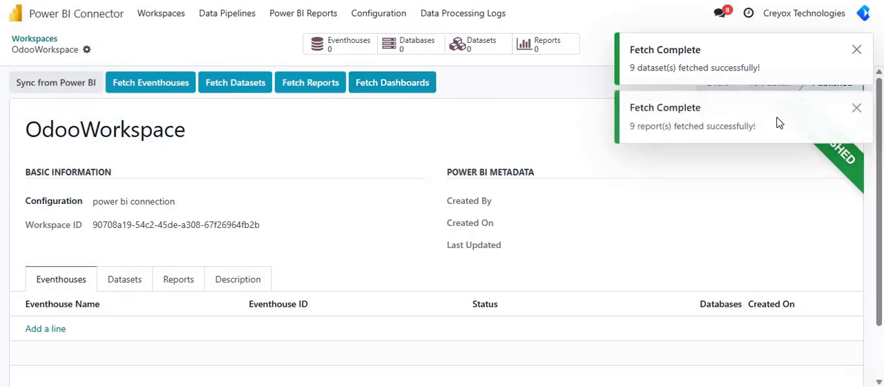
pyautogui.click(410, 87)
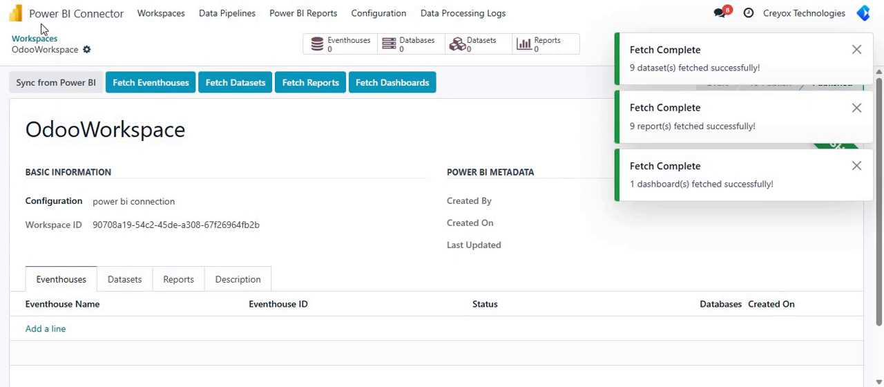
pyautogui.press('F5')
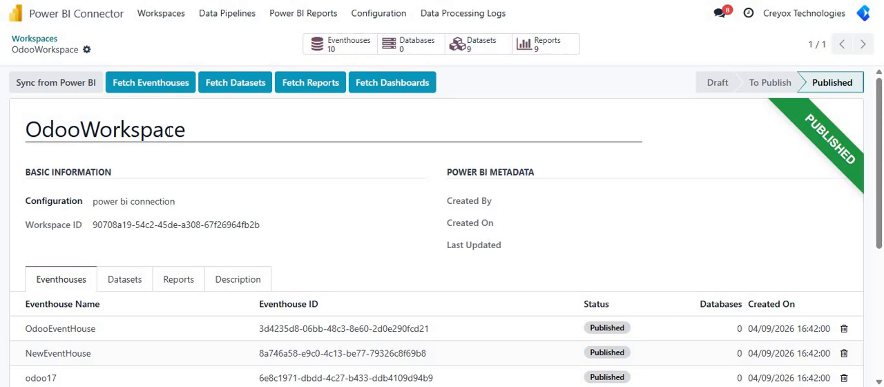
# Step: Review the fetched eventhouses, datasets and reports of OdooWorkspace, returning to the workspace record
pyautogui.click(335, 55)
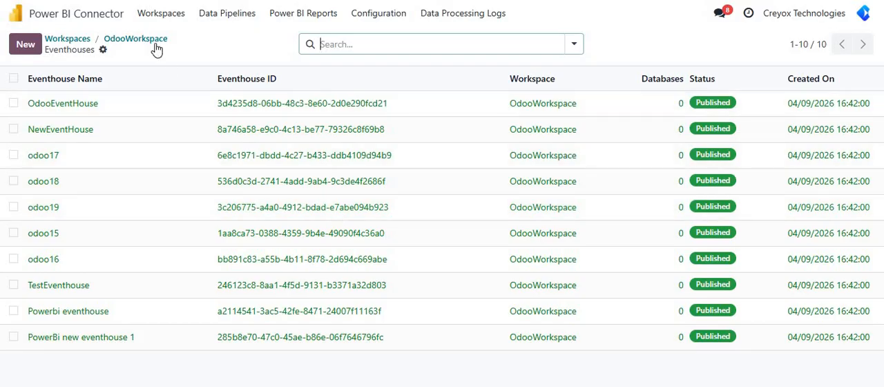
pyautogui.click(153, 42)
pyautogui.click(466, 47)
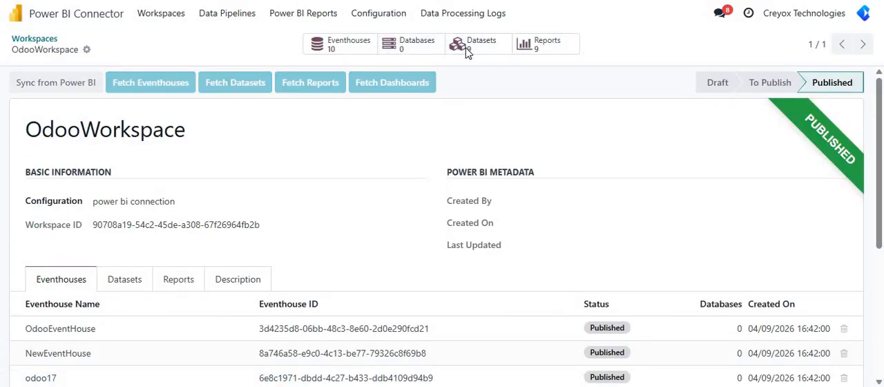
pyautogui.click(124, 38)
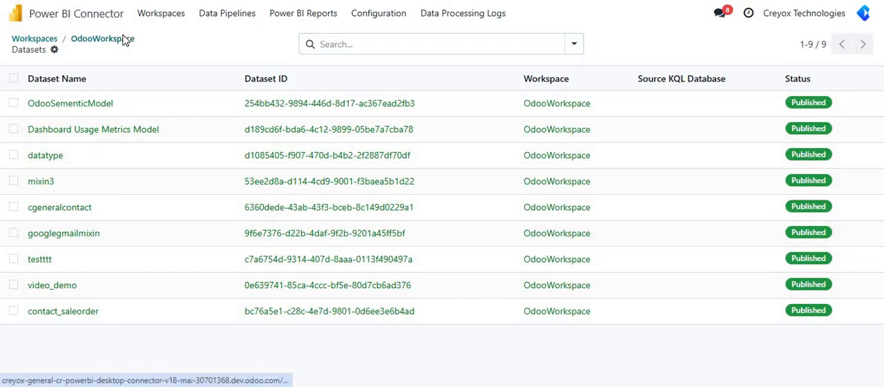
pyautogui.click(553, 54)
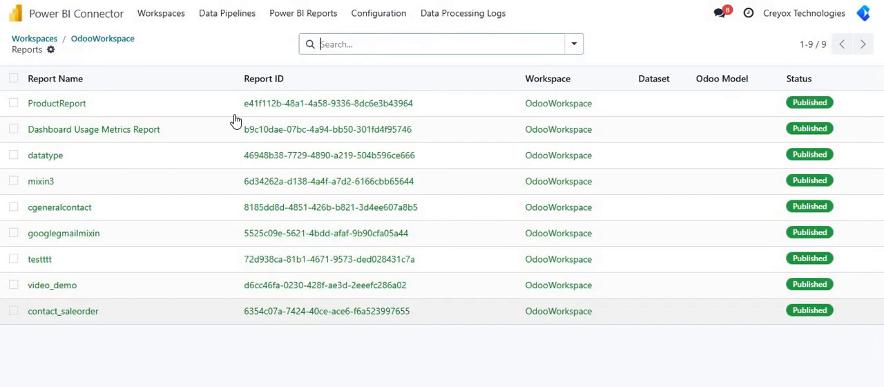
pyautogui.click(107, 43)
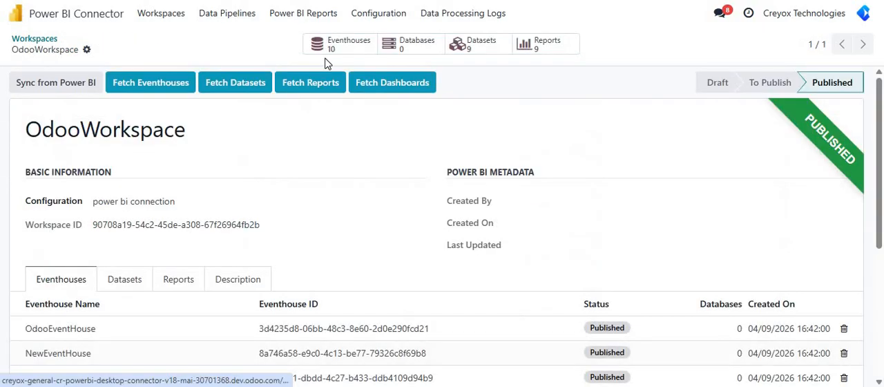
# Step: Add an eventhouse named "new power bi eventhouse" to OdooWorkspace and create it in Power BI
pyautogui.click(340, 43)
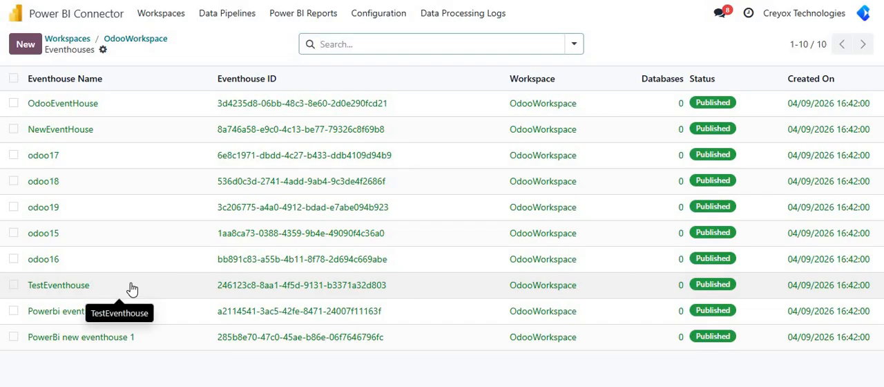
pyautogui.click(27, 53)
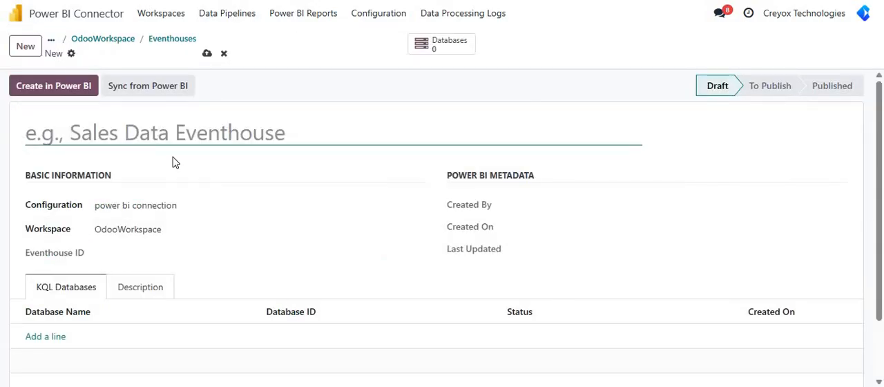
pyautogui.write('new pow')
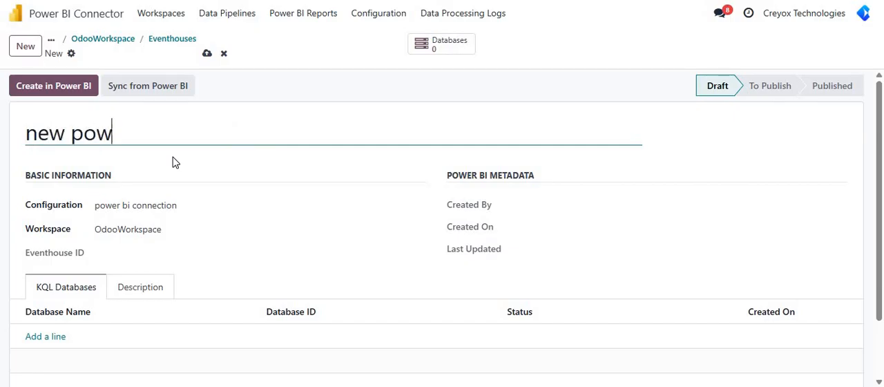
pyautogui.write('er bi')
pyautogui.write('ec')
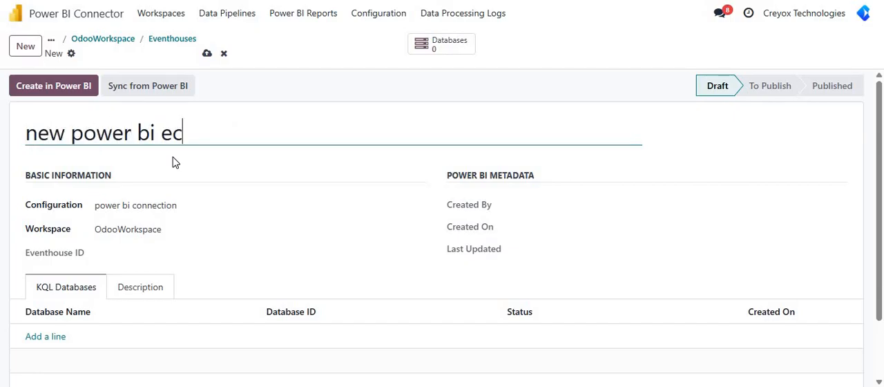
pyautogui.press('BackSpace')
pyautogui.write('ventohouse')
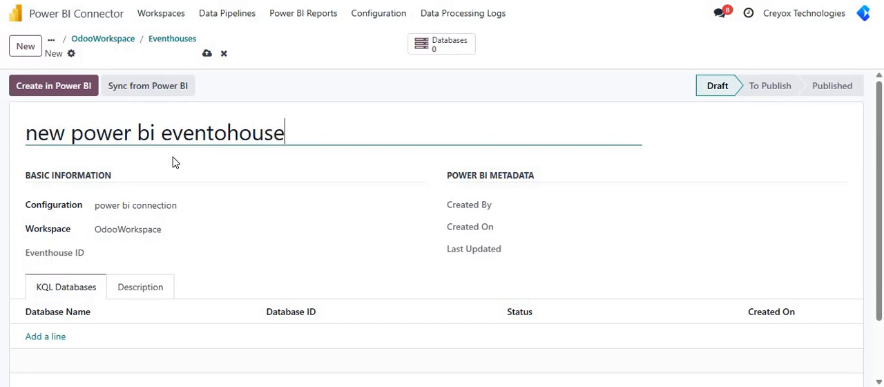
pyautogui.click(223, 138)
pyautogui.press('BackSpace')
pyautogui.click(76, 85)
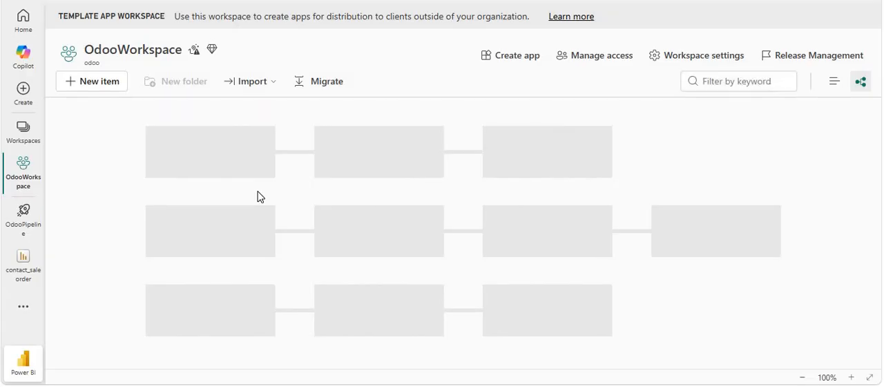
# Step: Look through the OdooWorkspace lineage view in Power BI for the "new power bi eventhouse" and its KQL database
pyautogui.scroll(-15, 252, 196)
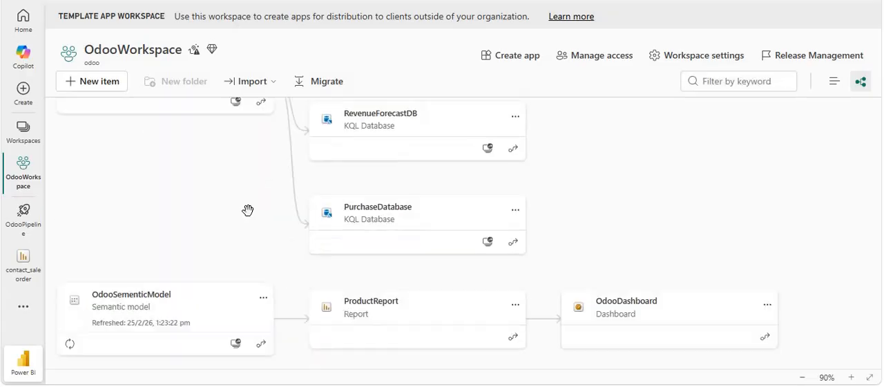
pyautogui.scroll(-15, 247, 210)
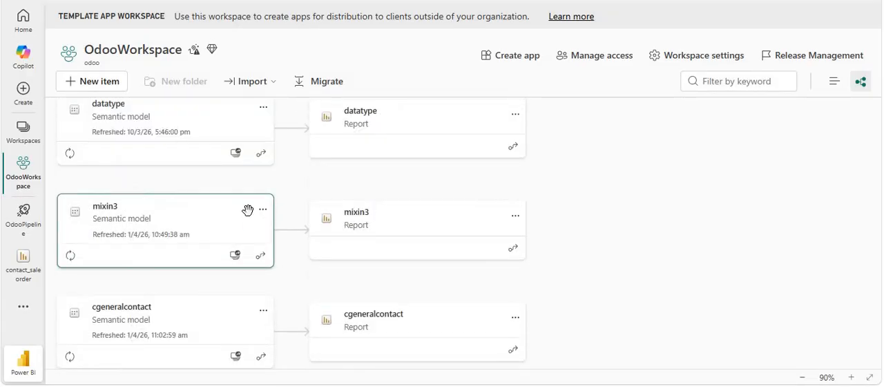
pyautogui.scroll(2, 247, 210)
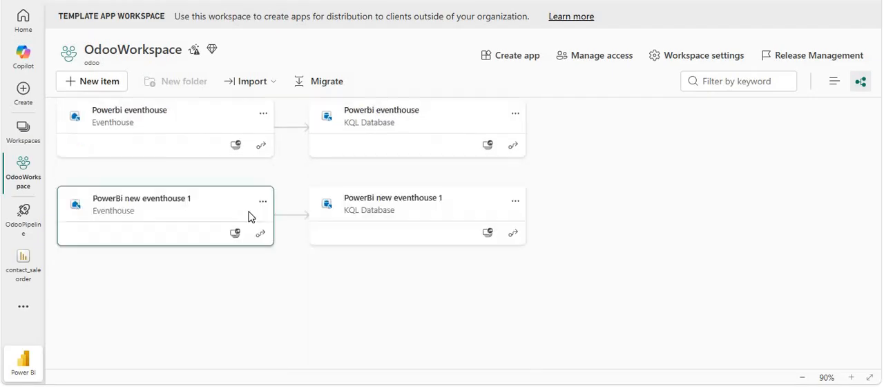
pyautogui.scroll(2, 250, 219)
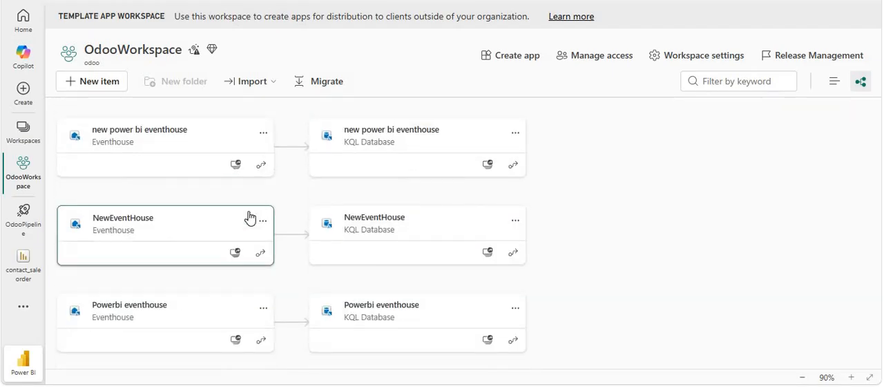
pyautogui.scroll(1, 249, 218)
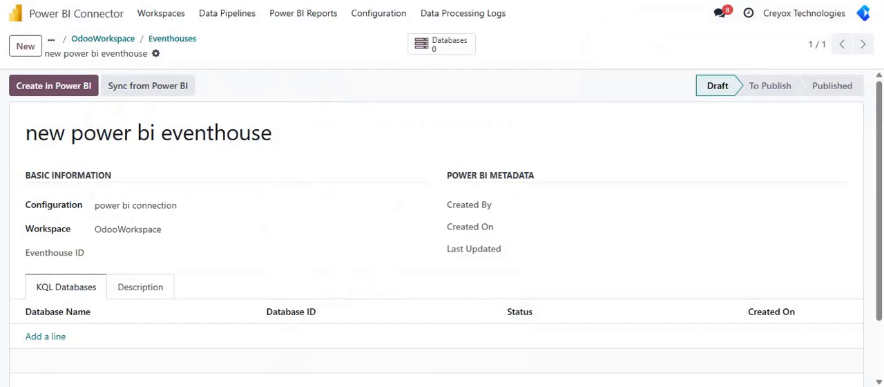
# Step: Switch to Odoo, return to the OdooWorkspace record and open the contact_saleorder report from its reports
pyautogui.click(173, 39)
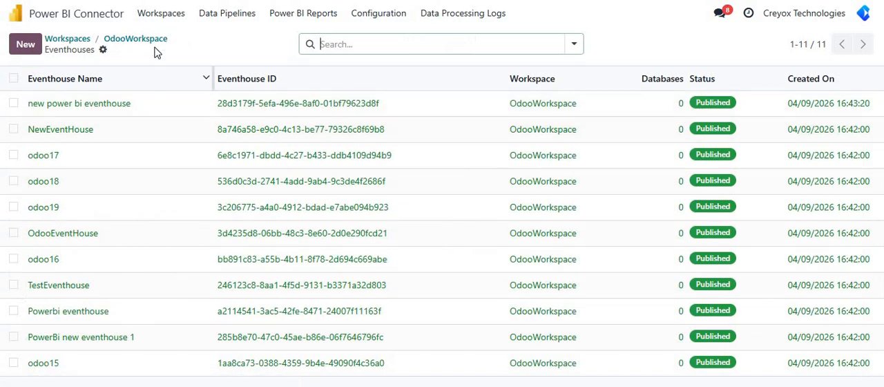
pyautogui.click(153, 41)
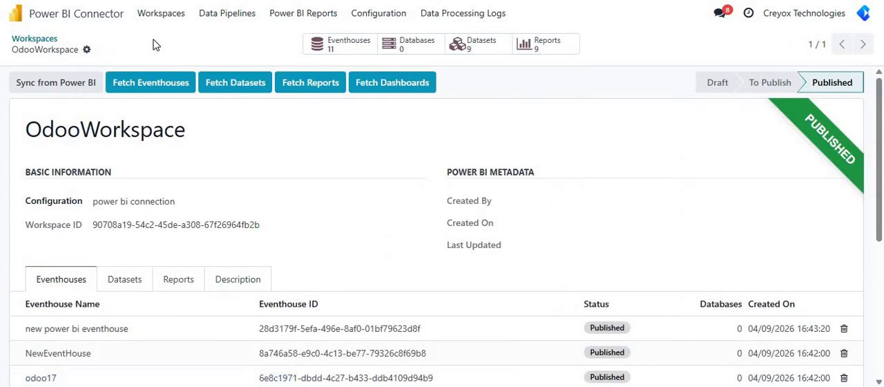
pyautogui.click(539, 45)
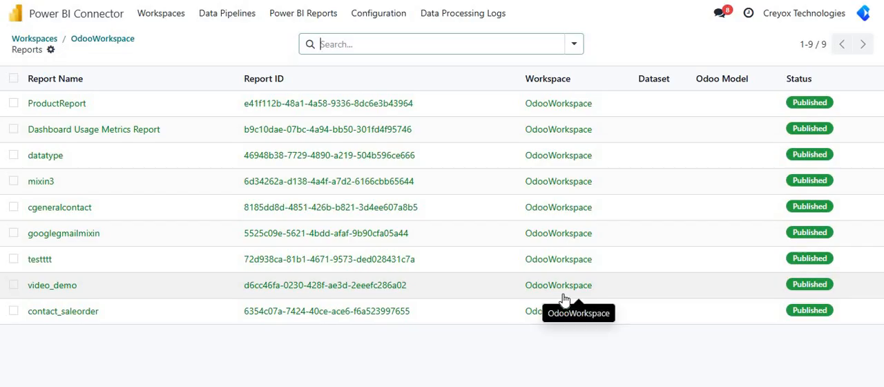
pyautogui.click(89, 313)
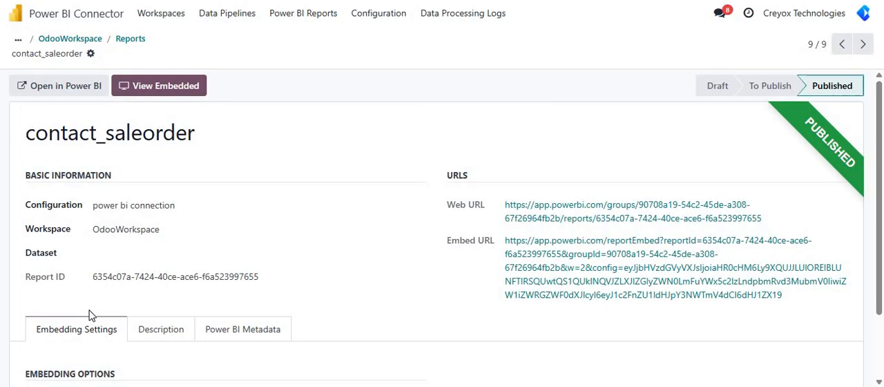
# Step: View the contact_saleorder report embedded in Odoo, look through its tables and discard the preview
pyautogui.click(170, 88)
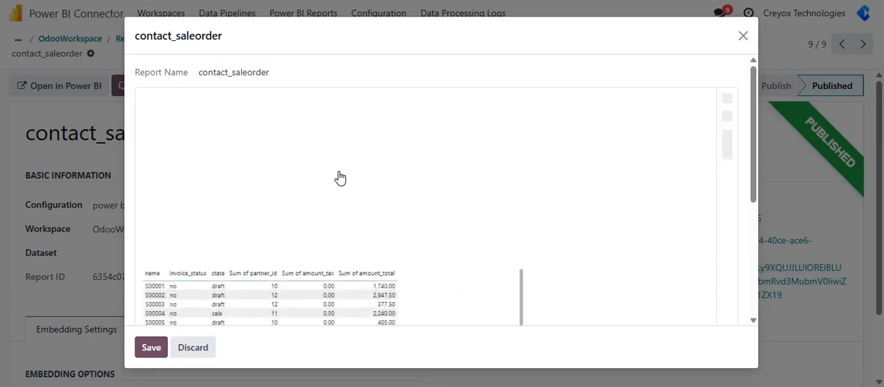
pyautogui.scroll(-4, 625, 238)
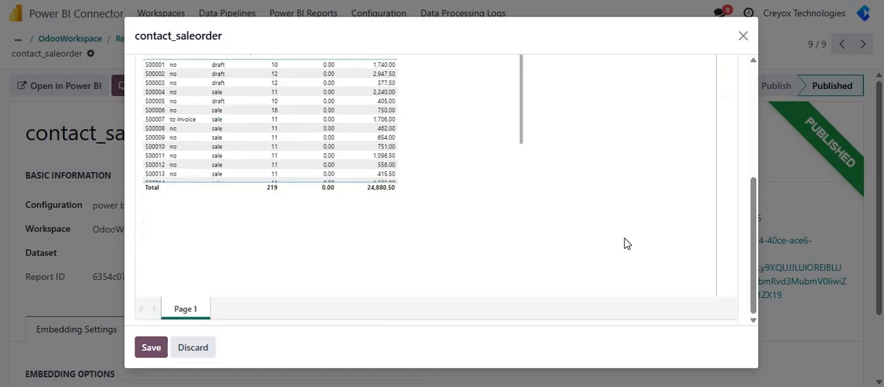
pyautogui.scroll(4, 625, 238)
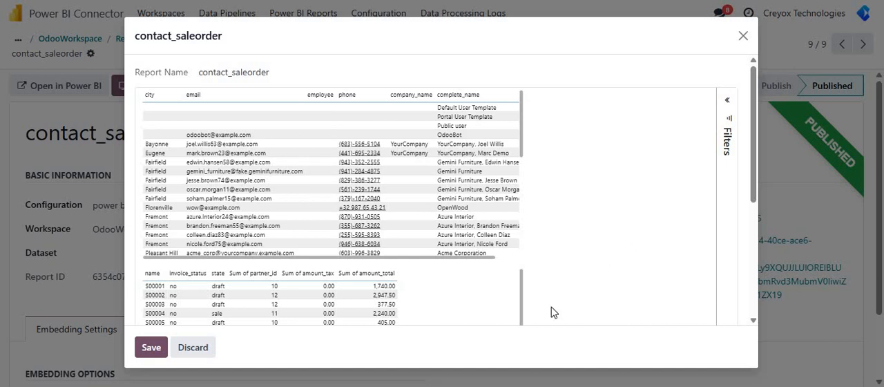
pyautogui.click(200, 349)
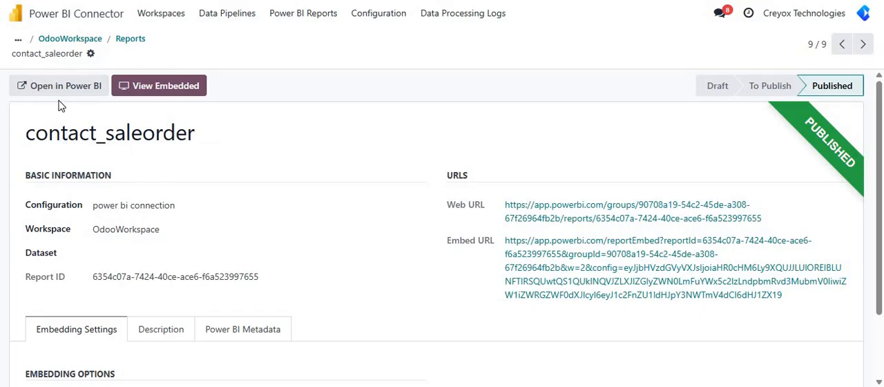
# Step: Go to the workspaces overview, inspect the BIWorkspace record and return to the overview
pyautogui.click(127, 35)
pyautogui.click(144, 26)
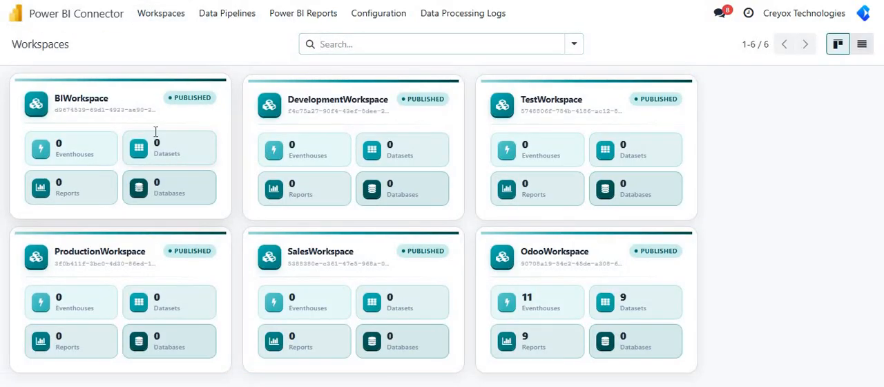
pyautogui.click(157, 136)
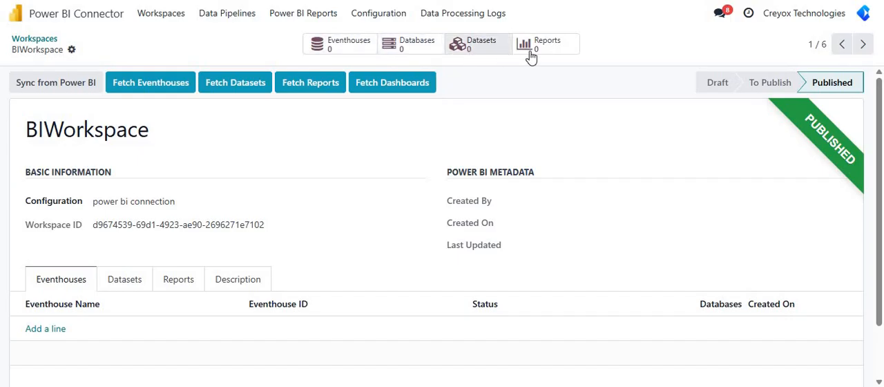
pyautogui.click(43, 39)
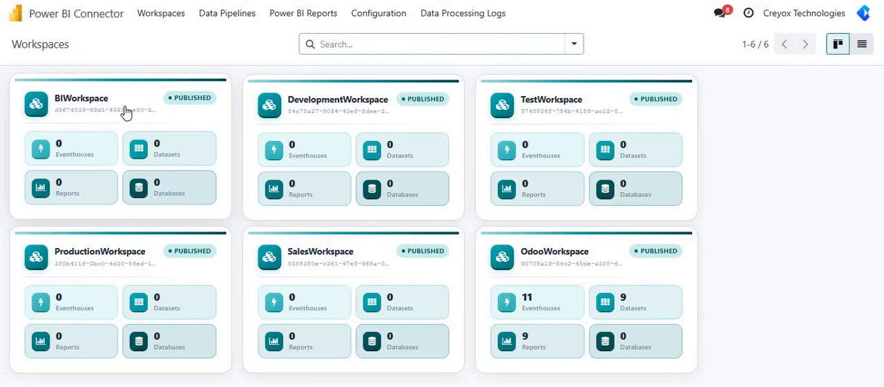
# Step: Review the list of all Power BI reports and open the OdooDashboard record from the dashboards
pyautogui.click(281, 19)
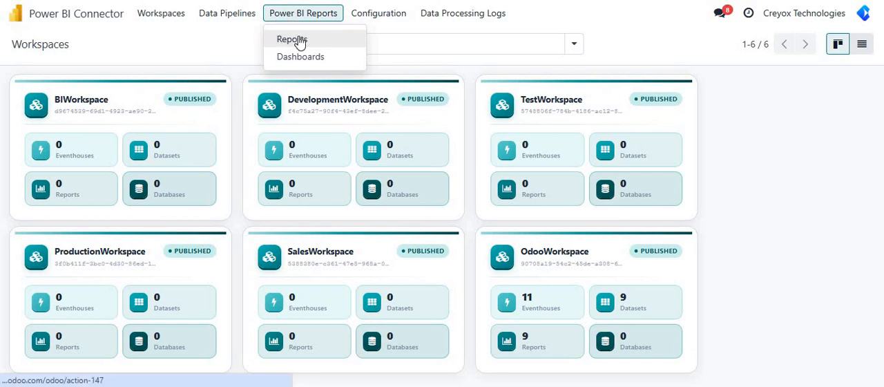
pyautogui.click(299, 40)
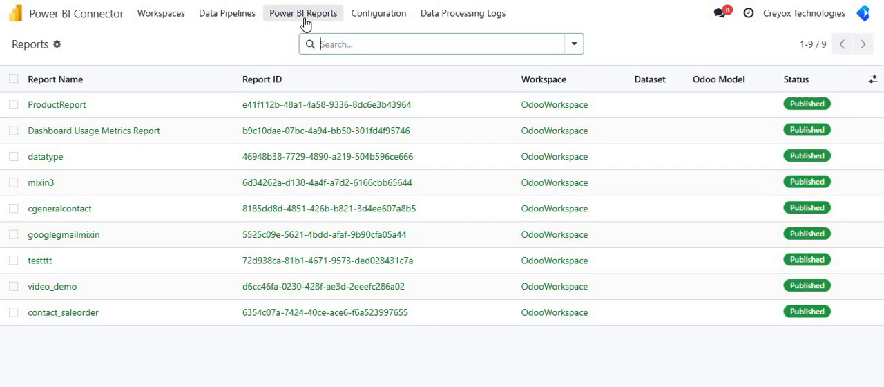
pyautogui.click(305, 16)
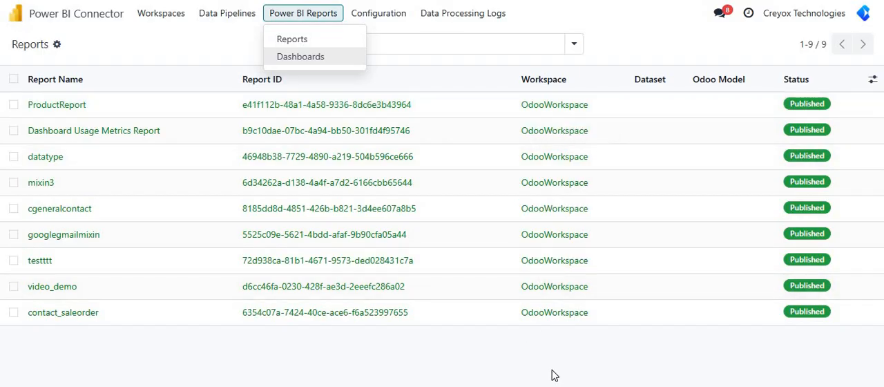
pyautogui.click(304, 64)
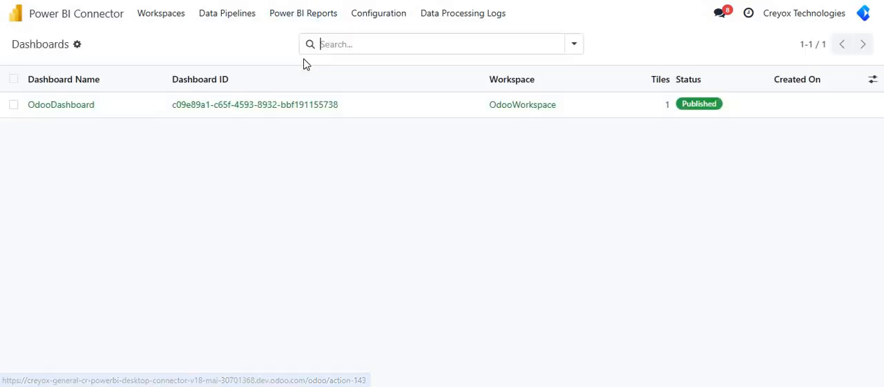
pyautogui.click(383, 116)
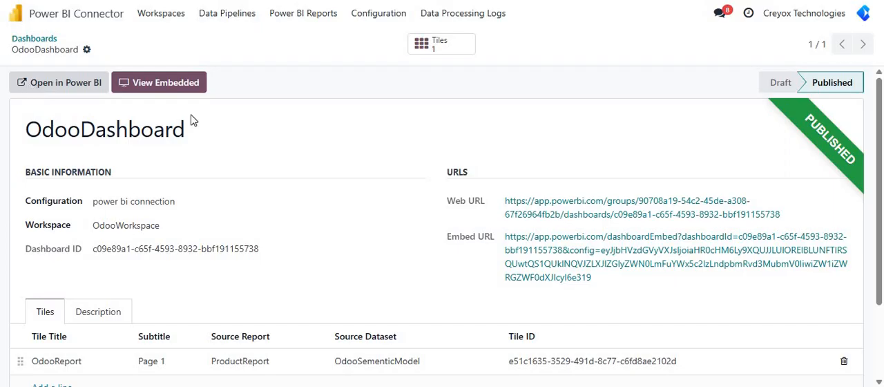
# Step: Inspect the OdooReport tile of OdooDashboard and return to the dashboard tiles list
pyautogui.click(453, 50)
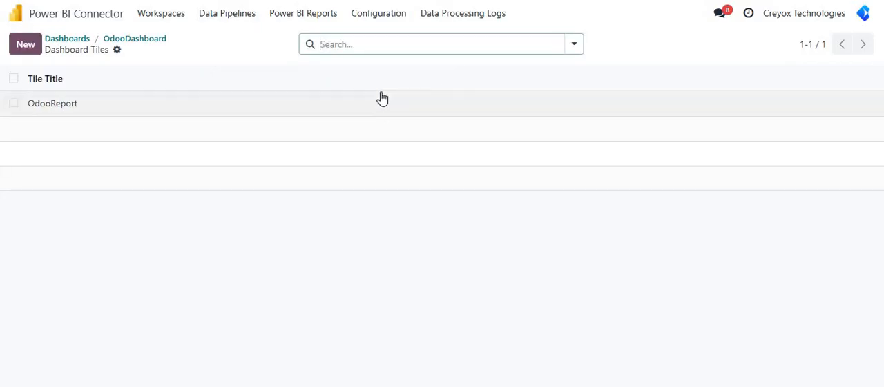
pyautogui.click(381, 103)
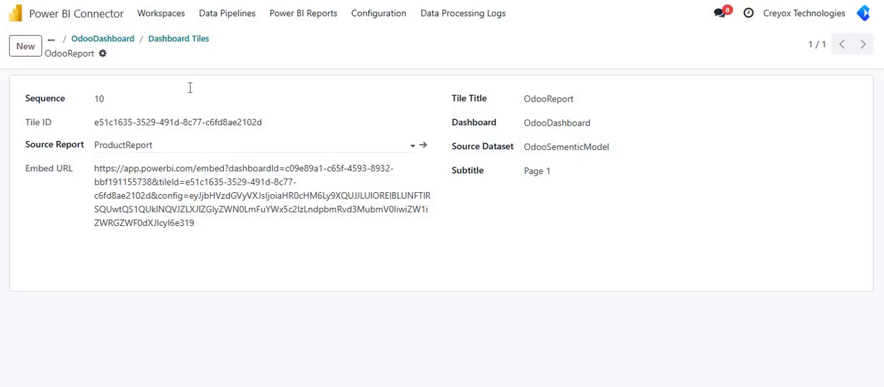
pyautogui.click(181, 41)
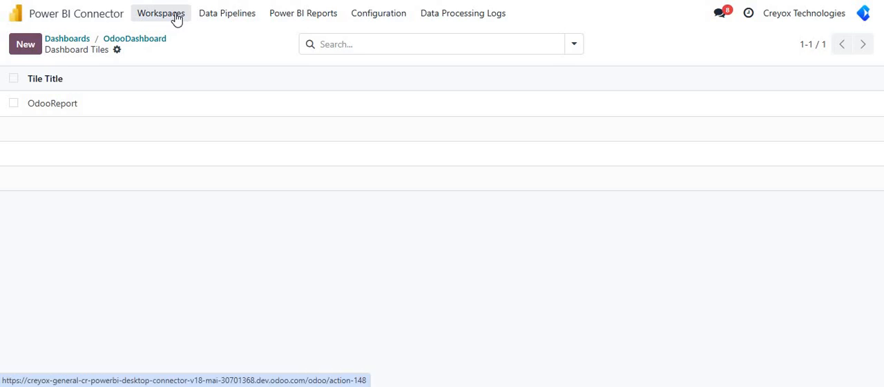
# Step: Check the data pipelines in Odoo, switch to Power BI and open OdooPipeline from the deployment pipelines
pyautogui.click(308, 15)
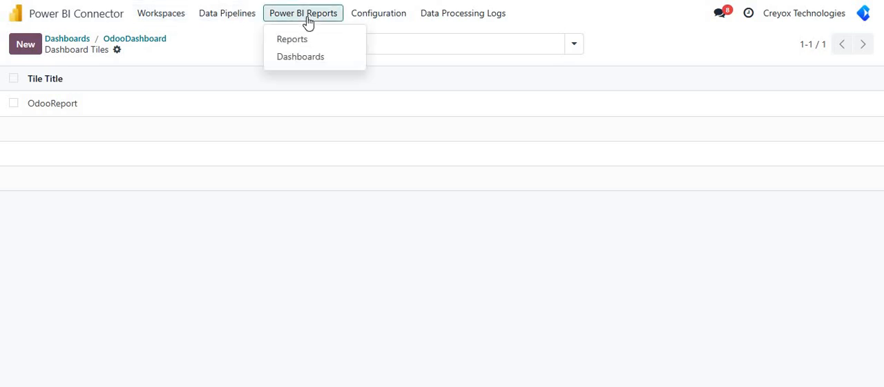
pyautogui.click(239, 23)
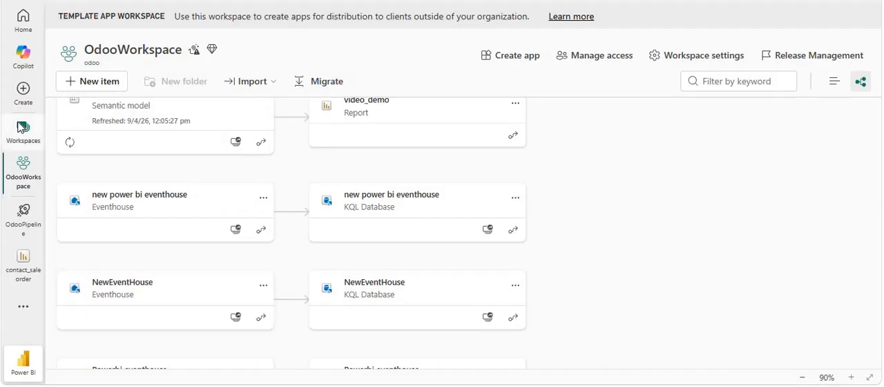
pyautogui.click(22, 129)
pyautogui.click(149, 336)
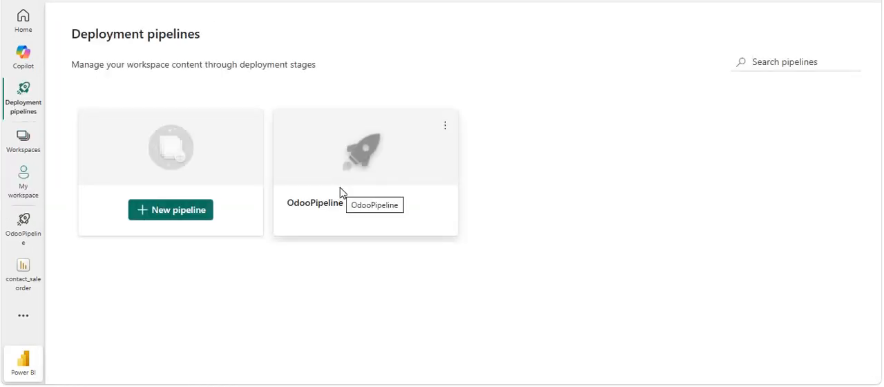
pyautogui.click(345, 178)
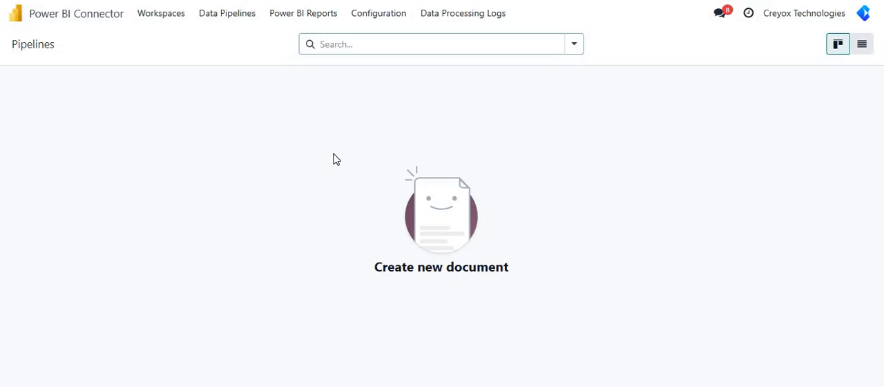
# Step: Fetch the pipelines from Power BI into Odoo using the "power bi connection" configuration
pyautogui.click(389, 16)
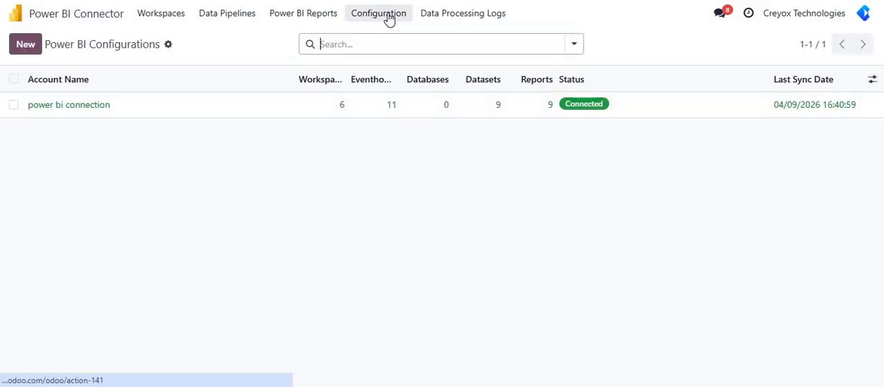
pyautogui.click(266, 111)
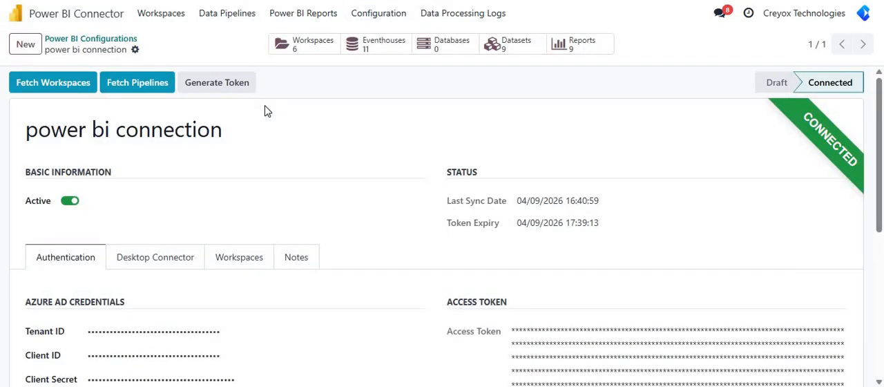
pyautogui.click(158, 85)
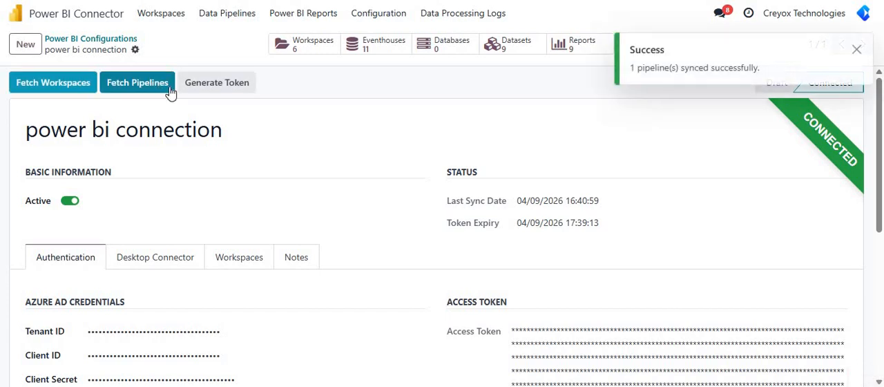
pyautogui.tripleClick(731, 70)
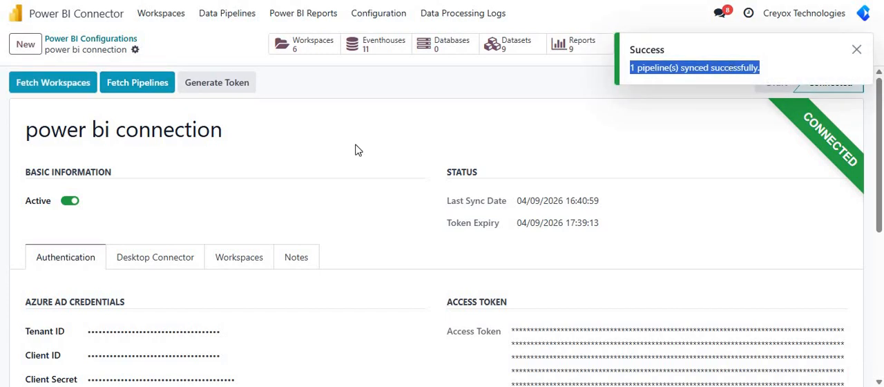
# Step: Open the fetched OdooPipeline record from the data pipelines and view its list of stages
pyautogui.click(238, 23)
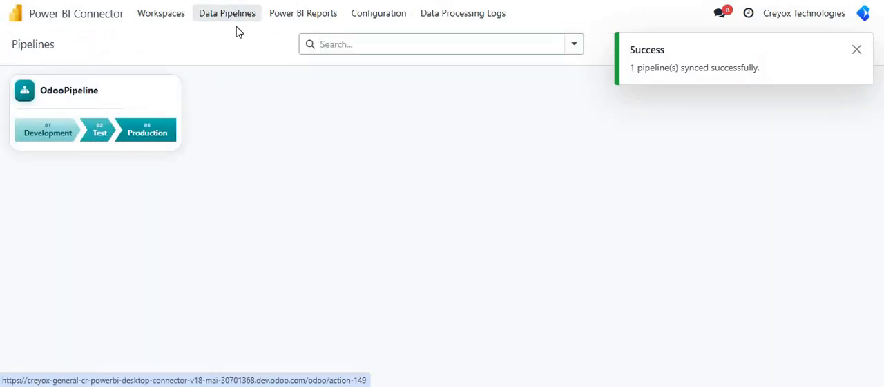
pyautogui.click(155, 105)
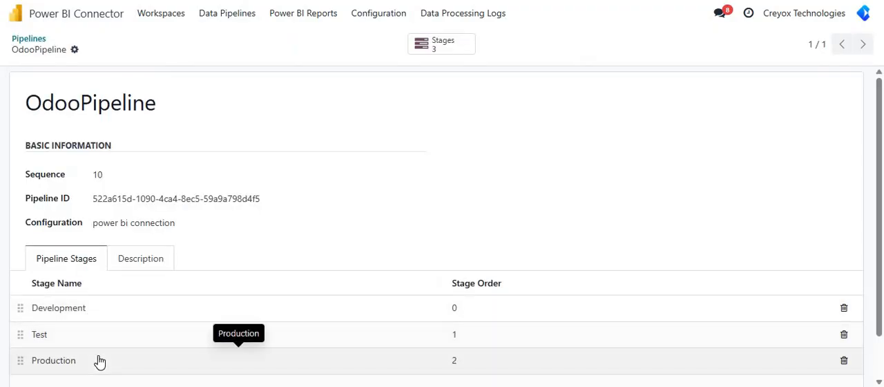
pyautogui.click(440, 50)
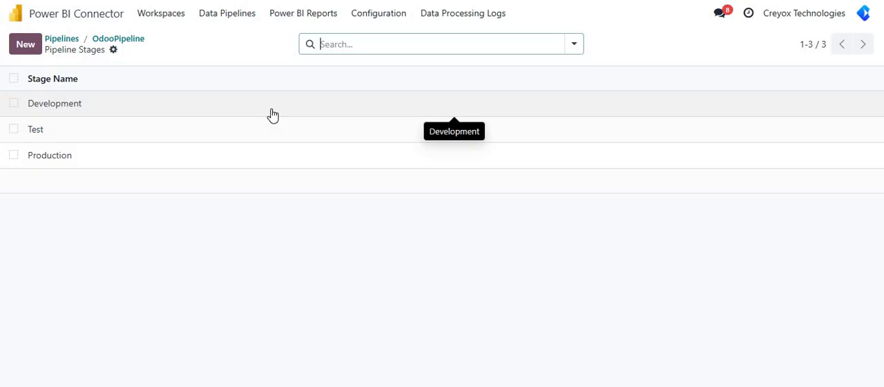
# Step: Open the Development stage of OdooPipeline and unassign its workspace
pyautogui.click(273, 115)
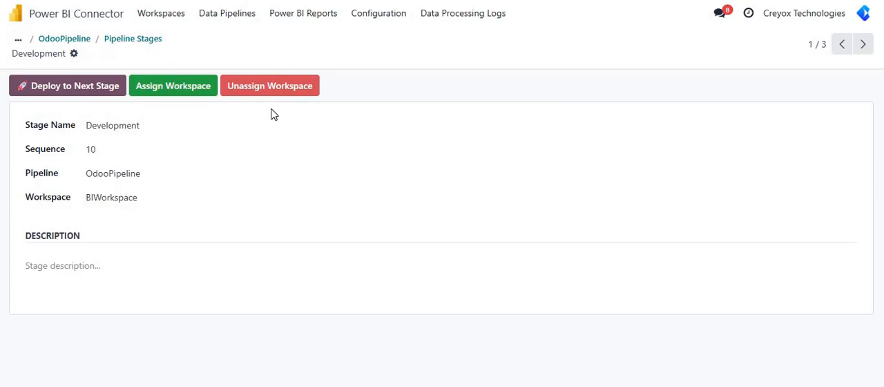
pyautogui.click(69, 93)
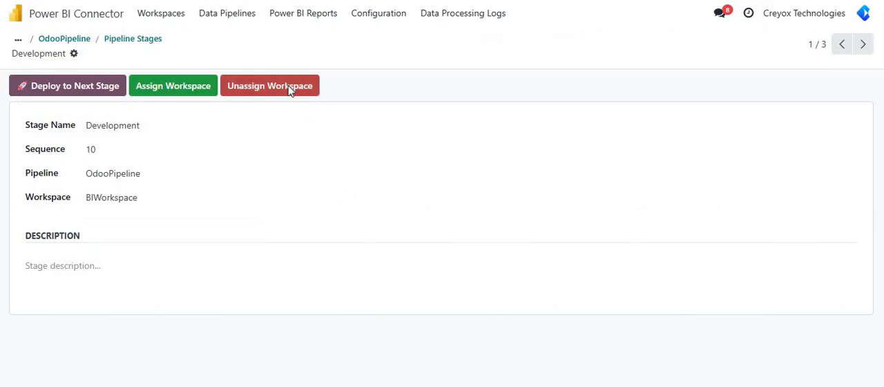
pyautogui.click(290, 90)
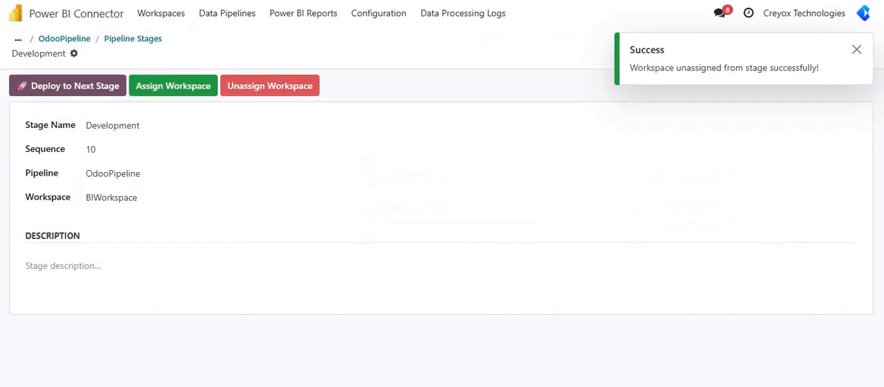
# Step: Assign DevelopmentWorkspace to the Development stage in Odoo and refresh the pipeline page to check the assignment
pyautogui.click(156, 197)
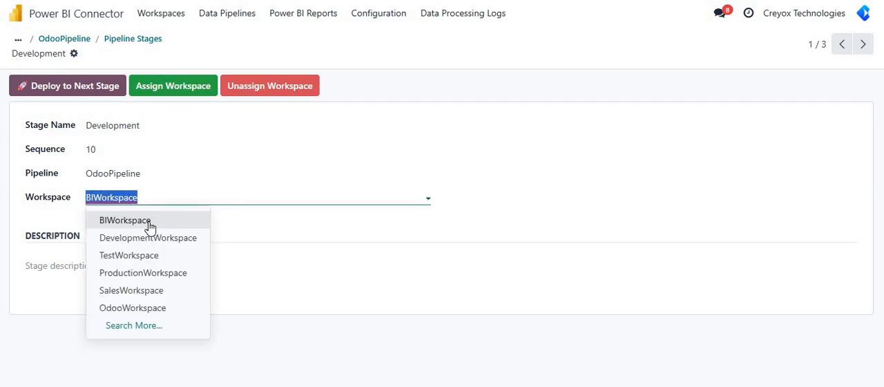
pyautogui.click(149, 237)
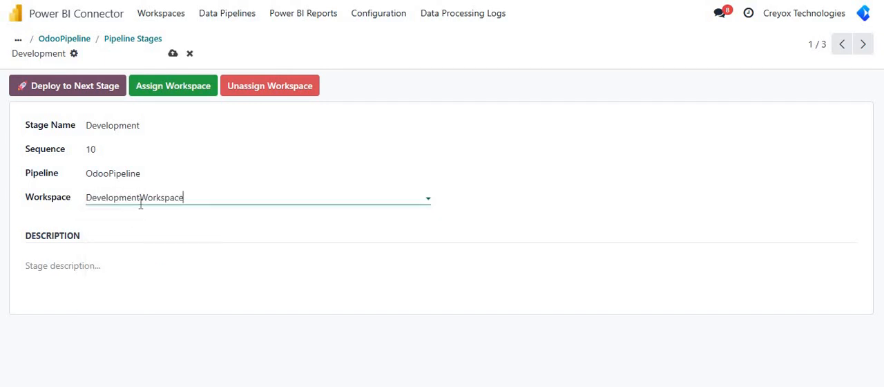
pyautogui.click(172, 90)
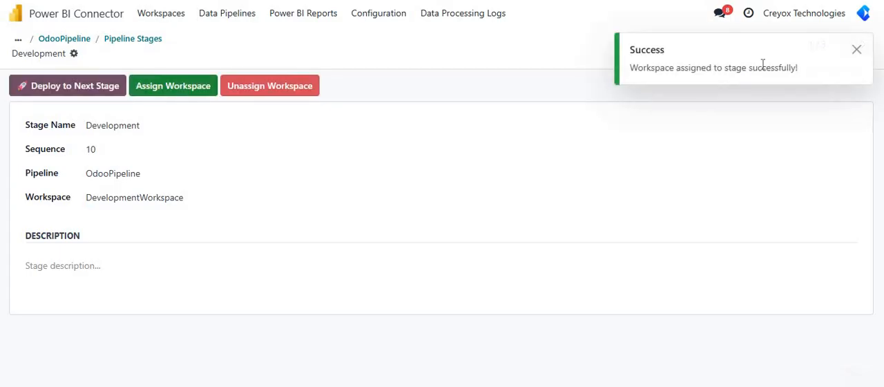
pyautogui.tripleClick(710, 69)
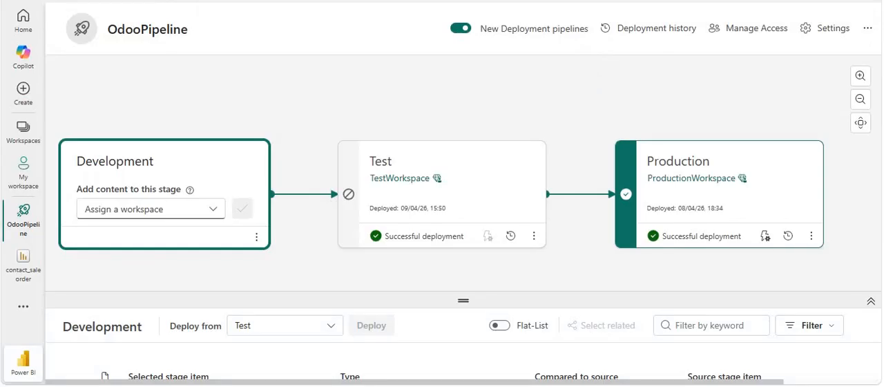
pyautogui.press('F5')
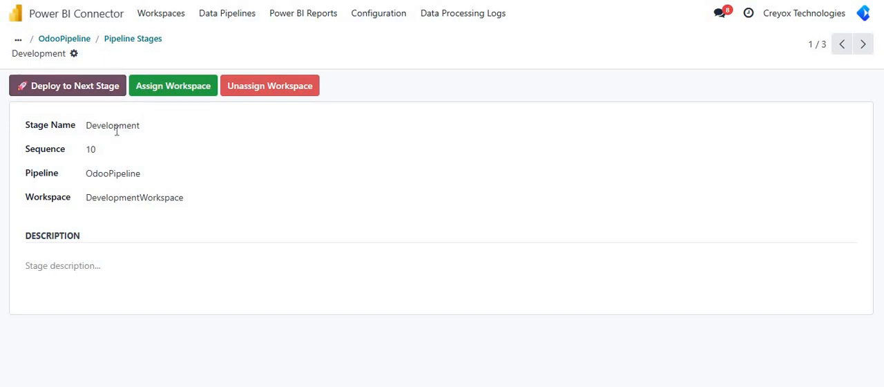
# Step: Deploy the Development stage to the next stage from Odoo and refresh OdooPipeline in Power BI to check the deployment
pyautogui.click(86, 88)
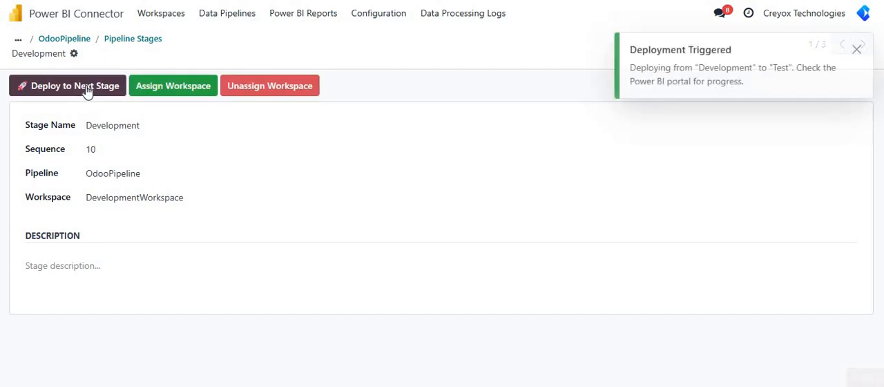
pyautogui.tripleClick(673, 72)
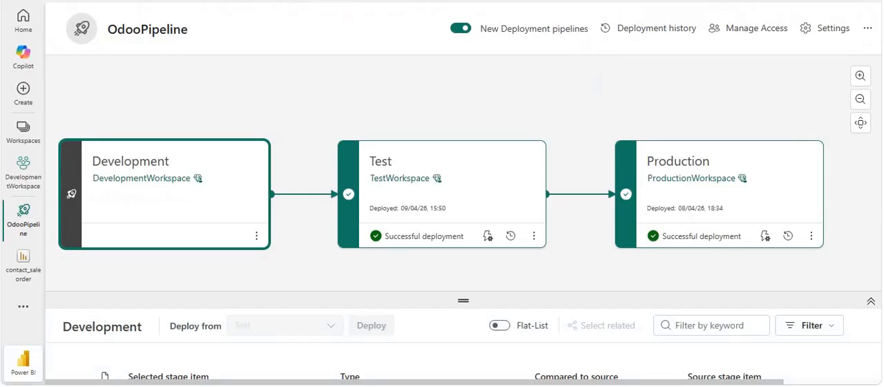
pyautogui.press('F5')
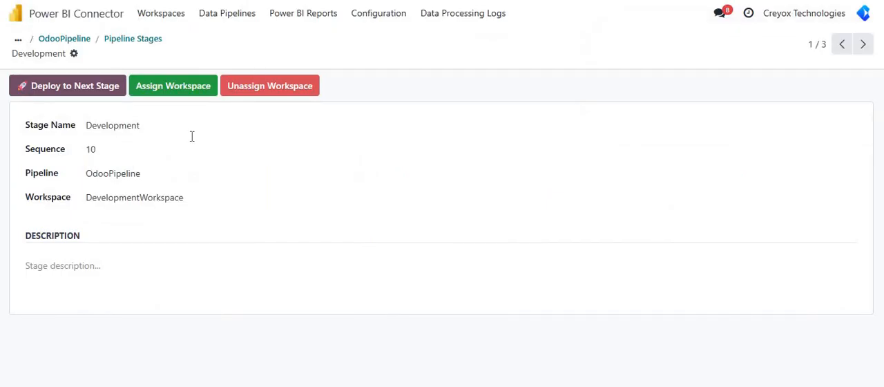
pyautogui.click(364, 259)
# Step: Review the data pipelines and workspaces in Odoo, opening the BIWorkspace record and returning to the pipelines
pyautogui.click(231, 16)
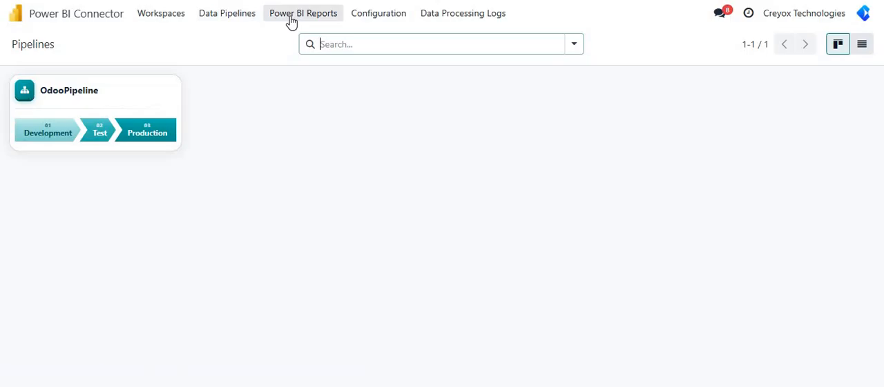
pyautogui.click(178, 21)
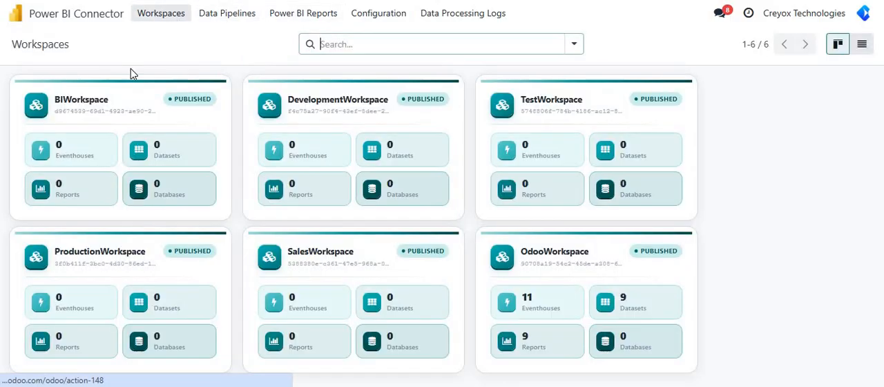
pyautogui.click(122, 116)
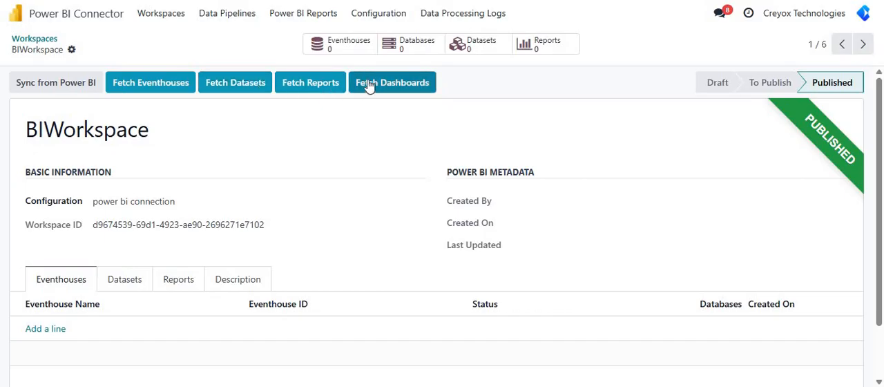
pyautogui.click(251, 20)
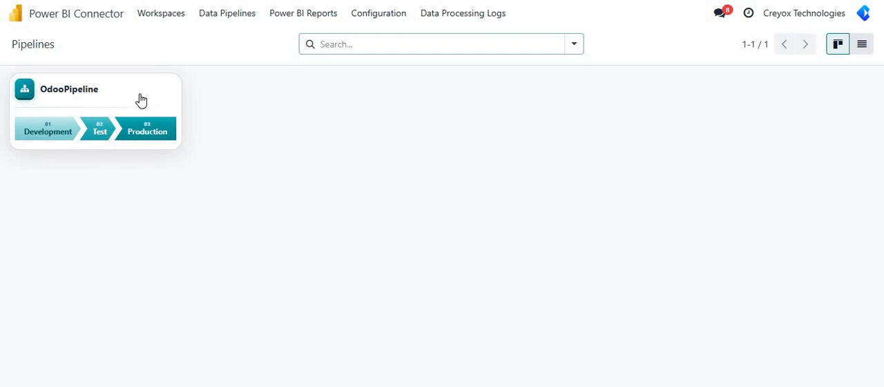
# Step: Review the data processing logs and the Power BI configurations, and return to the Odoo home screen
pyautogui.click(436, 23)
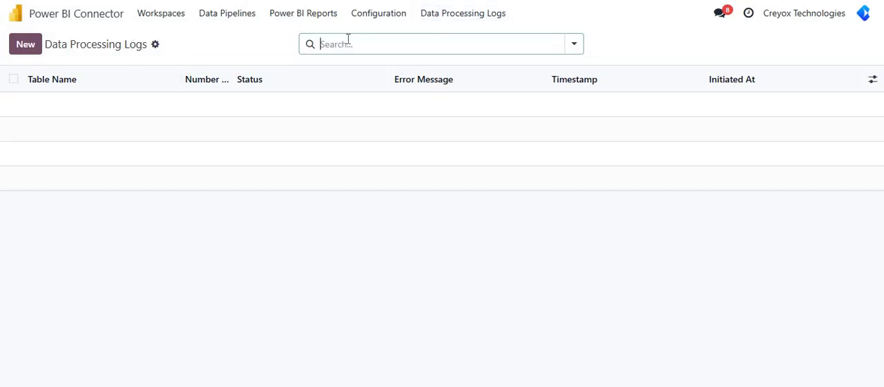
pyautogui.click(373, 21)
pyautogui.click(458, 19)
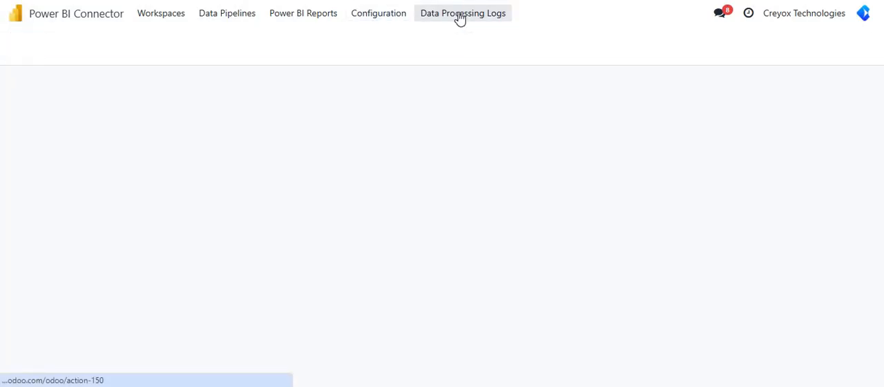
pyautogui.click(377, 21)
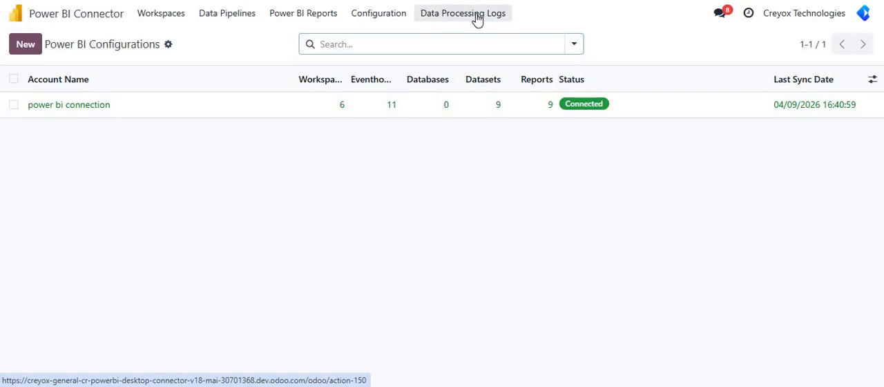
pyautogui.click(93, 20)
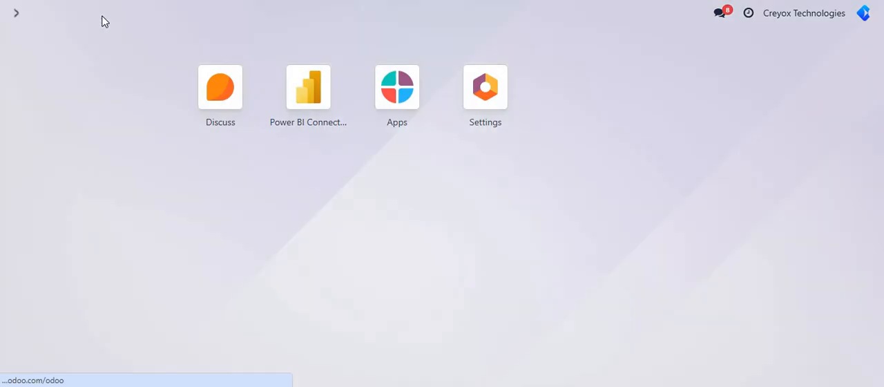